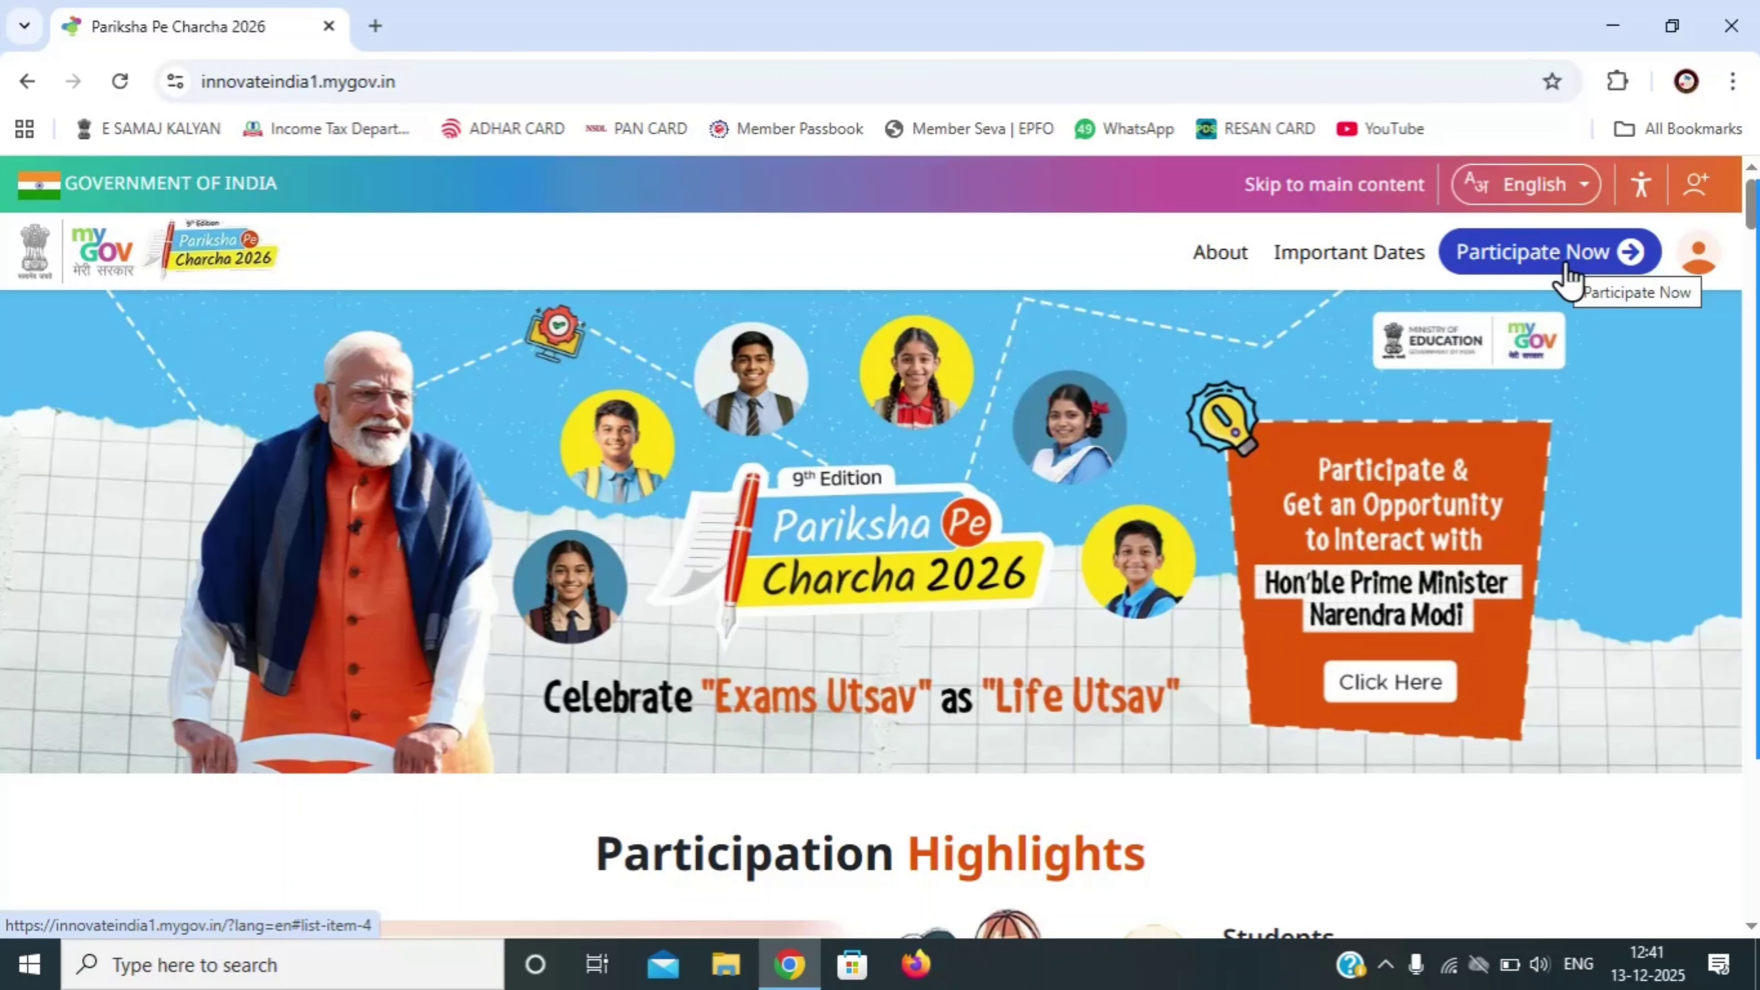
# Look over the Pariksha Pe Charcha 2026 home page and go to its participation options
pyautogui.scroll(-20, 1749, 901)
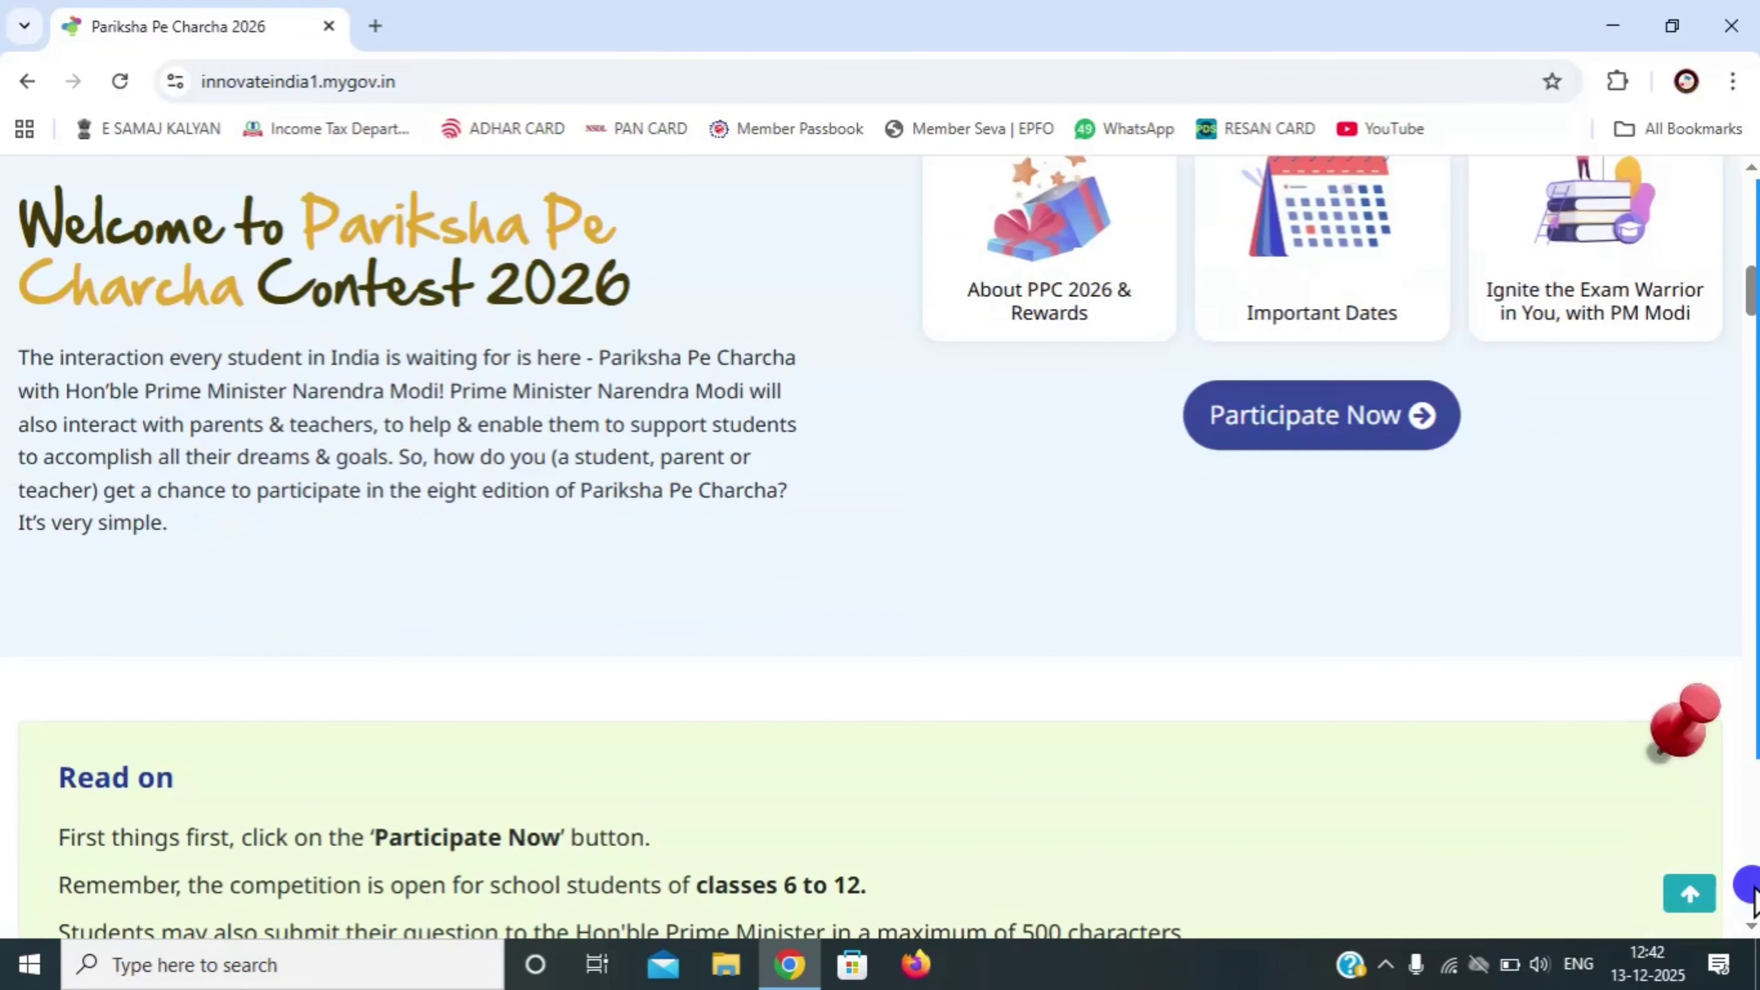
pyautogui.scroll(10, 1741, 205)
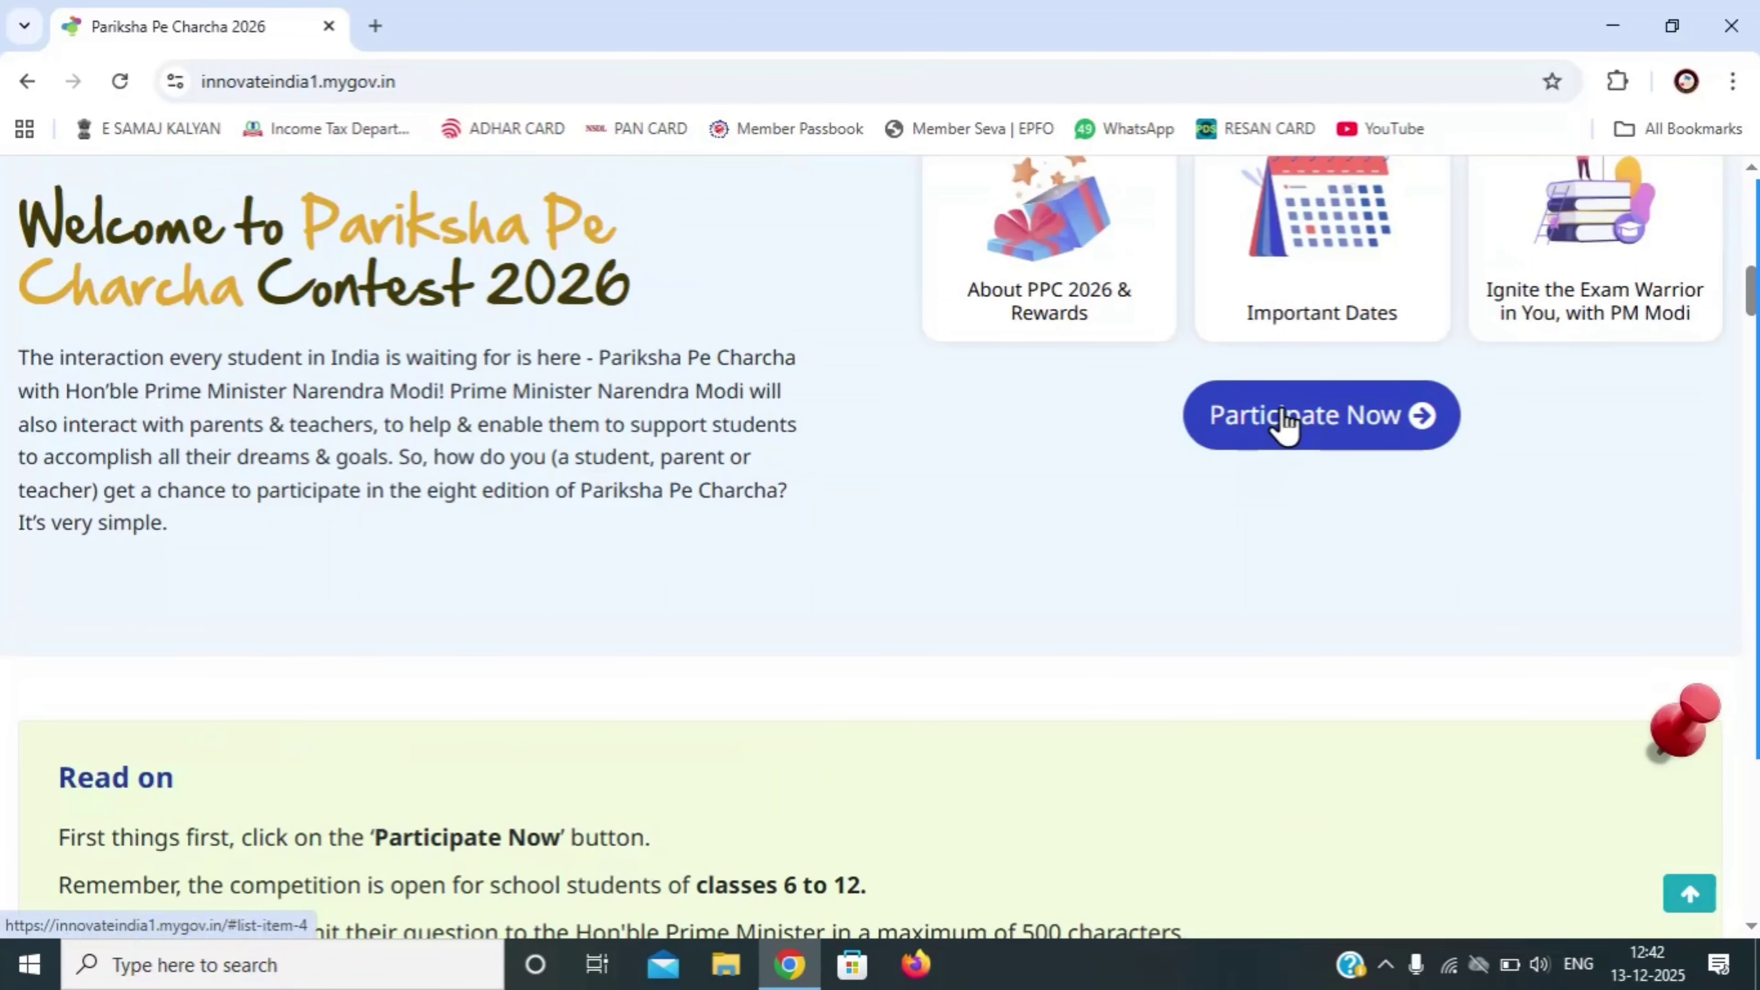
pyautogui.click(1284, 416)
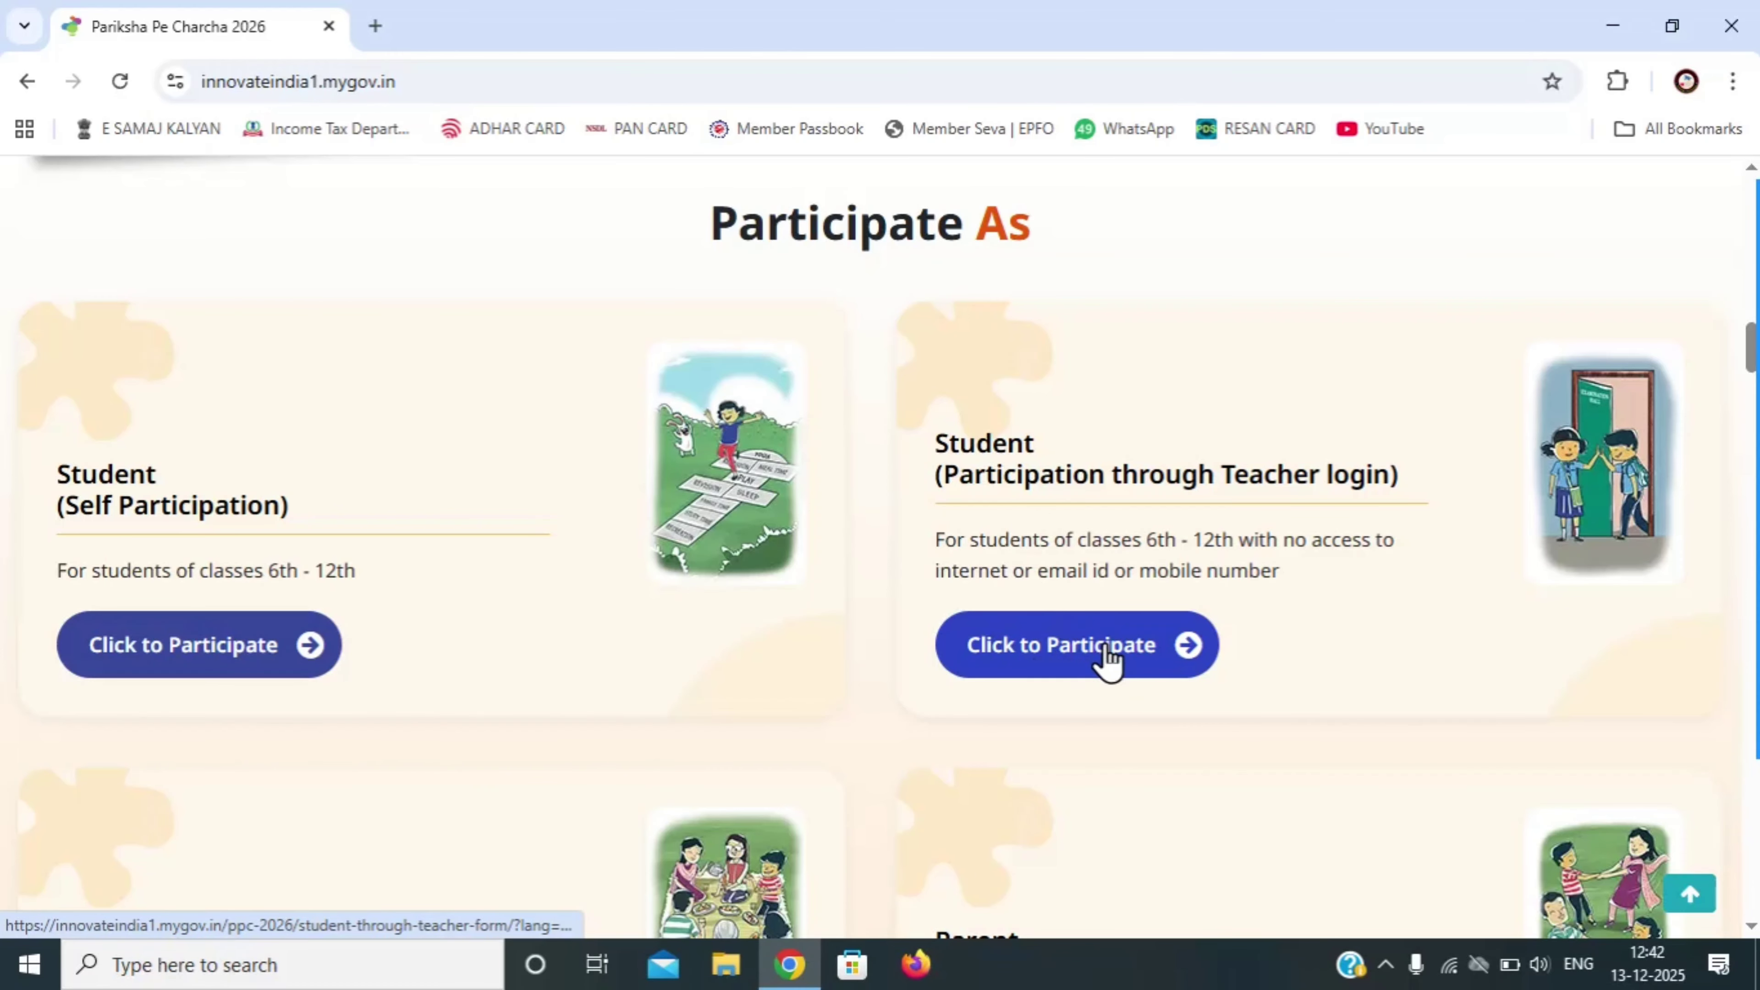
# Choose student participation through teacher login and submit the filled-in OTP login form
pyautogui.click(907, 708)
pyautogui.scroll(-5, 908, 707)
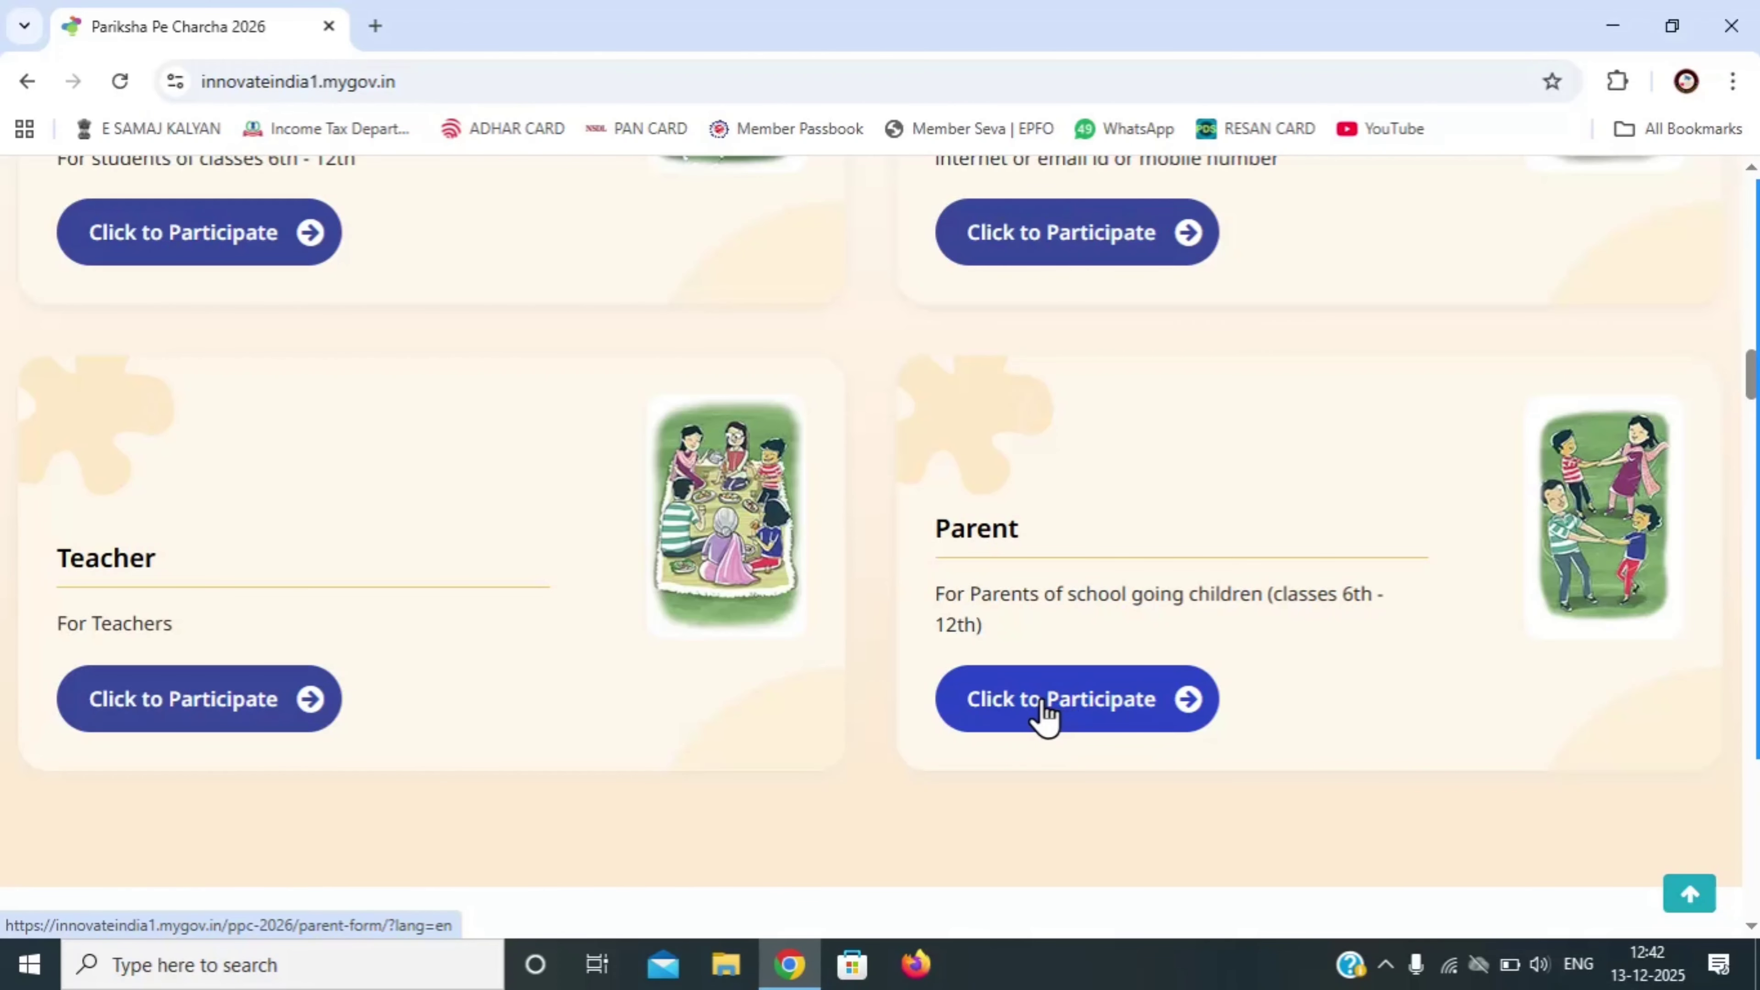
pyautogui.scroll(4, 880, 443)
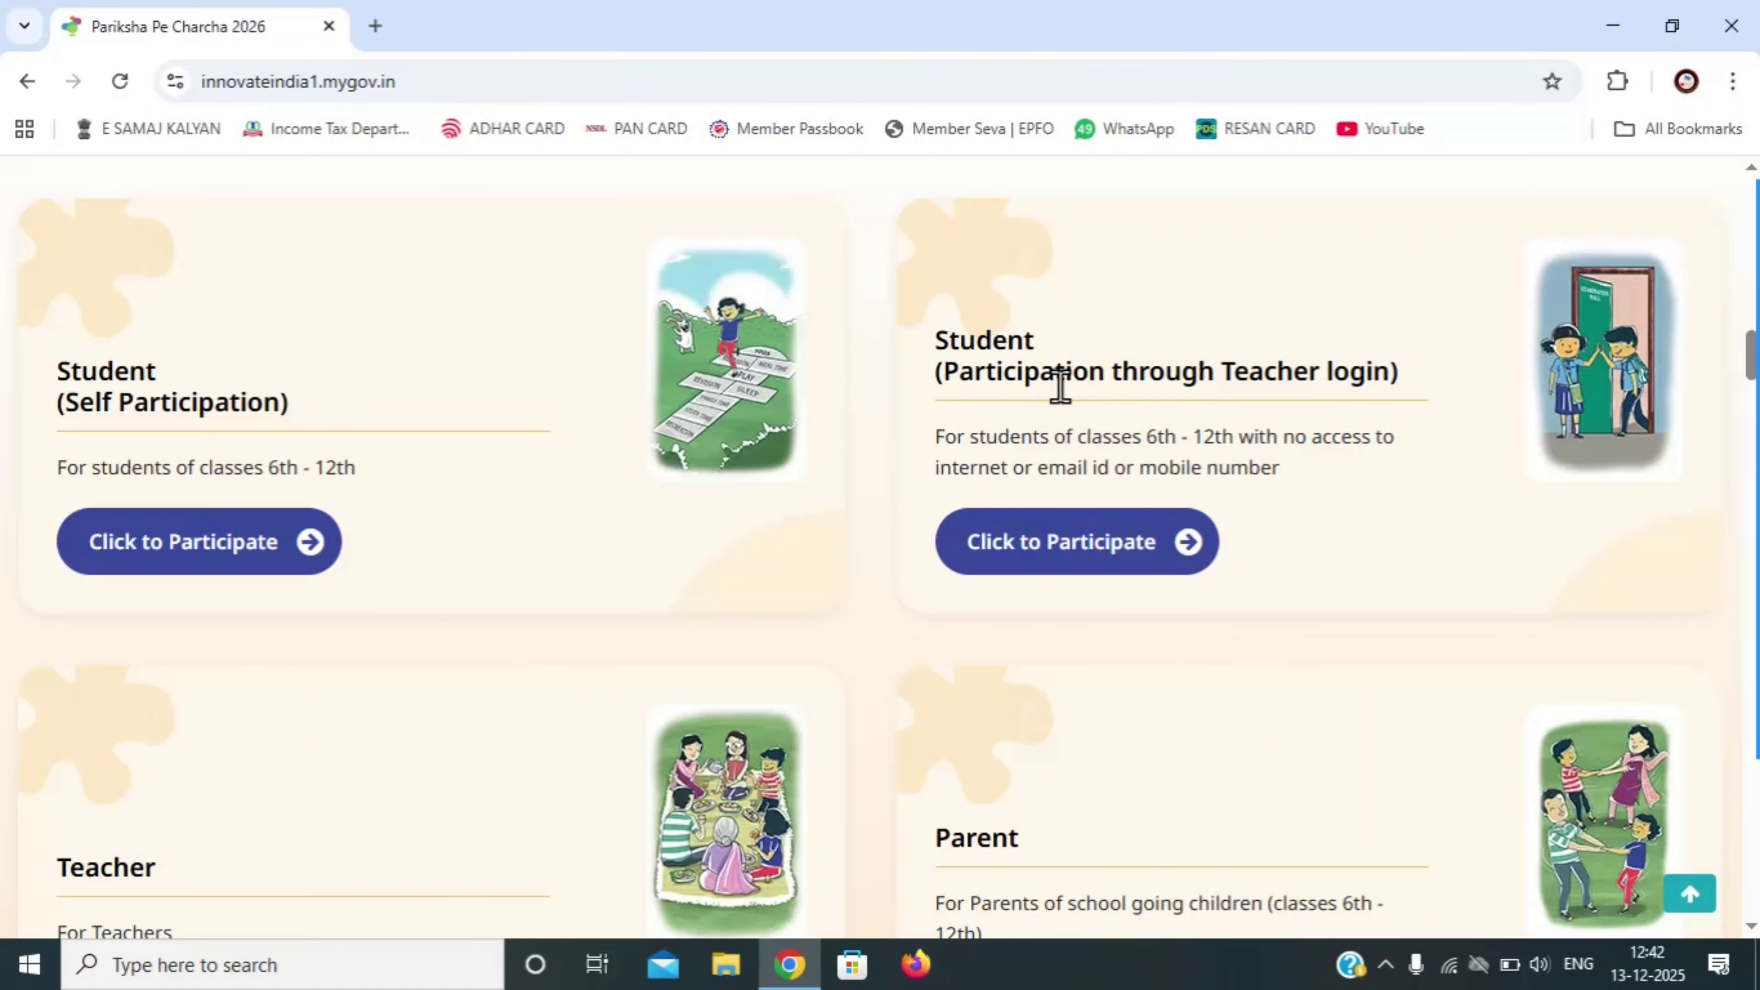
pyautogui.click(1048, 521)
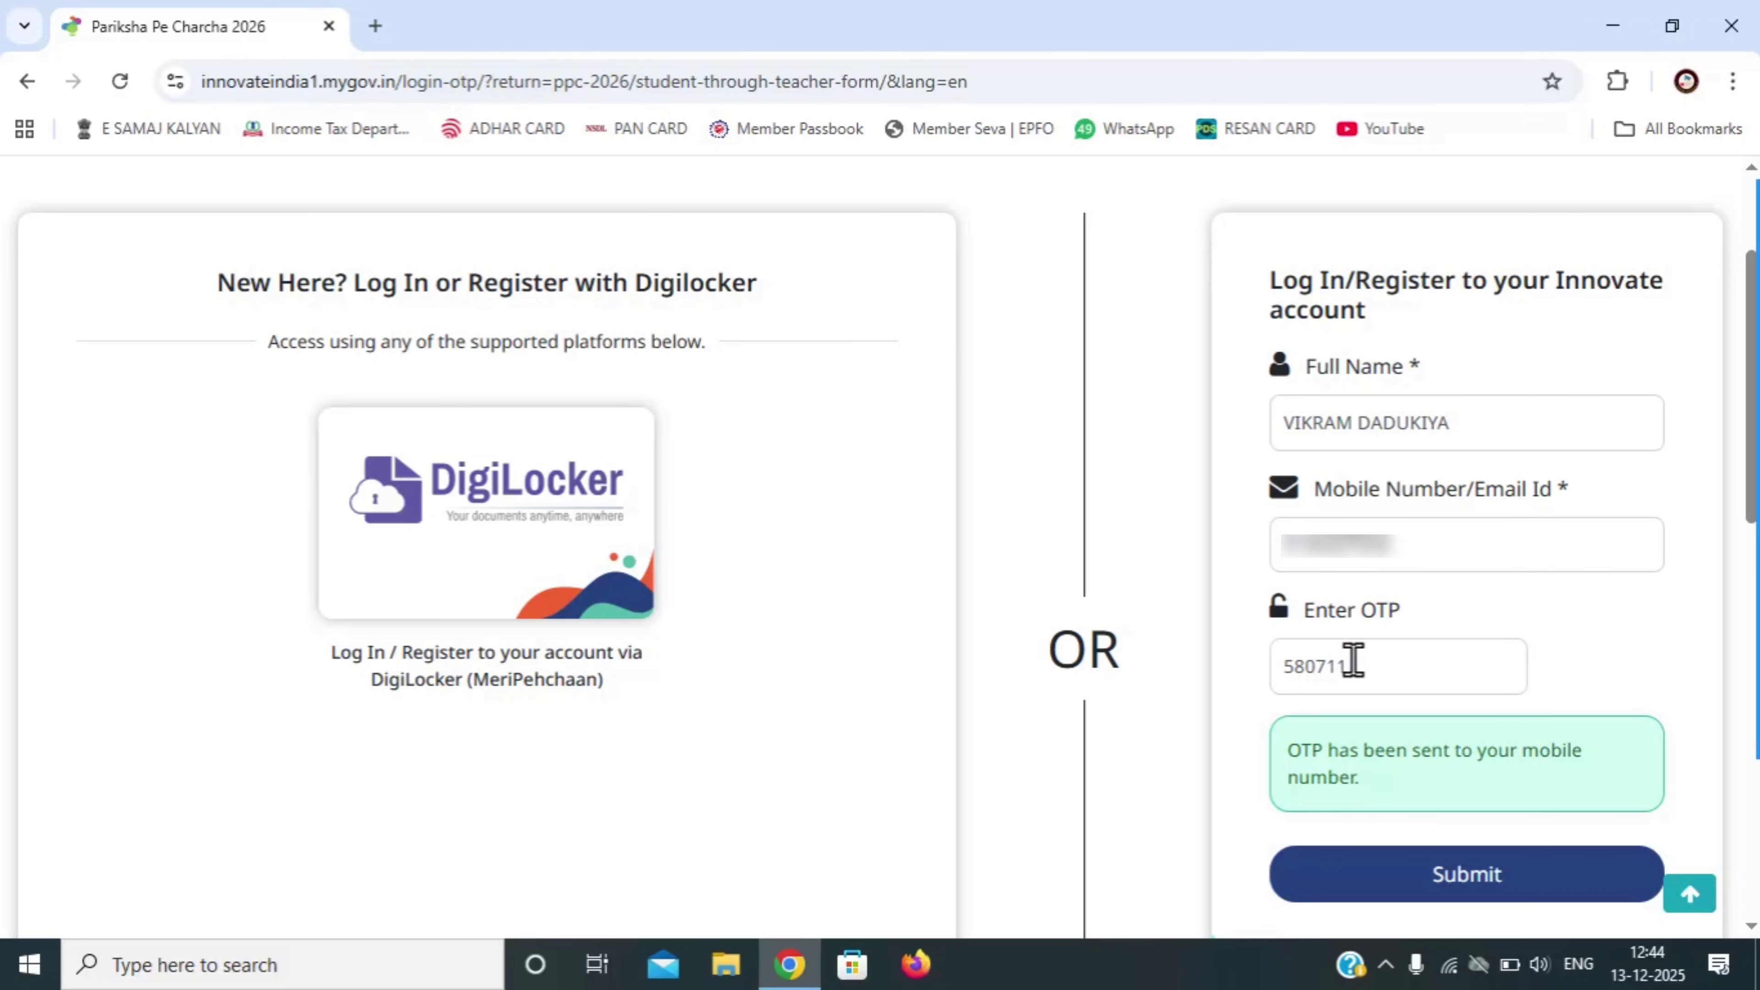
pyautogui.click(1468, 875)
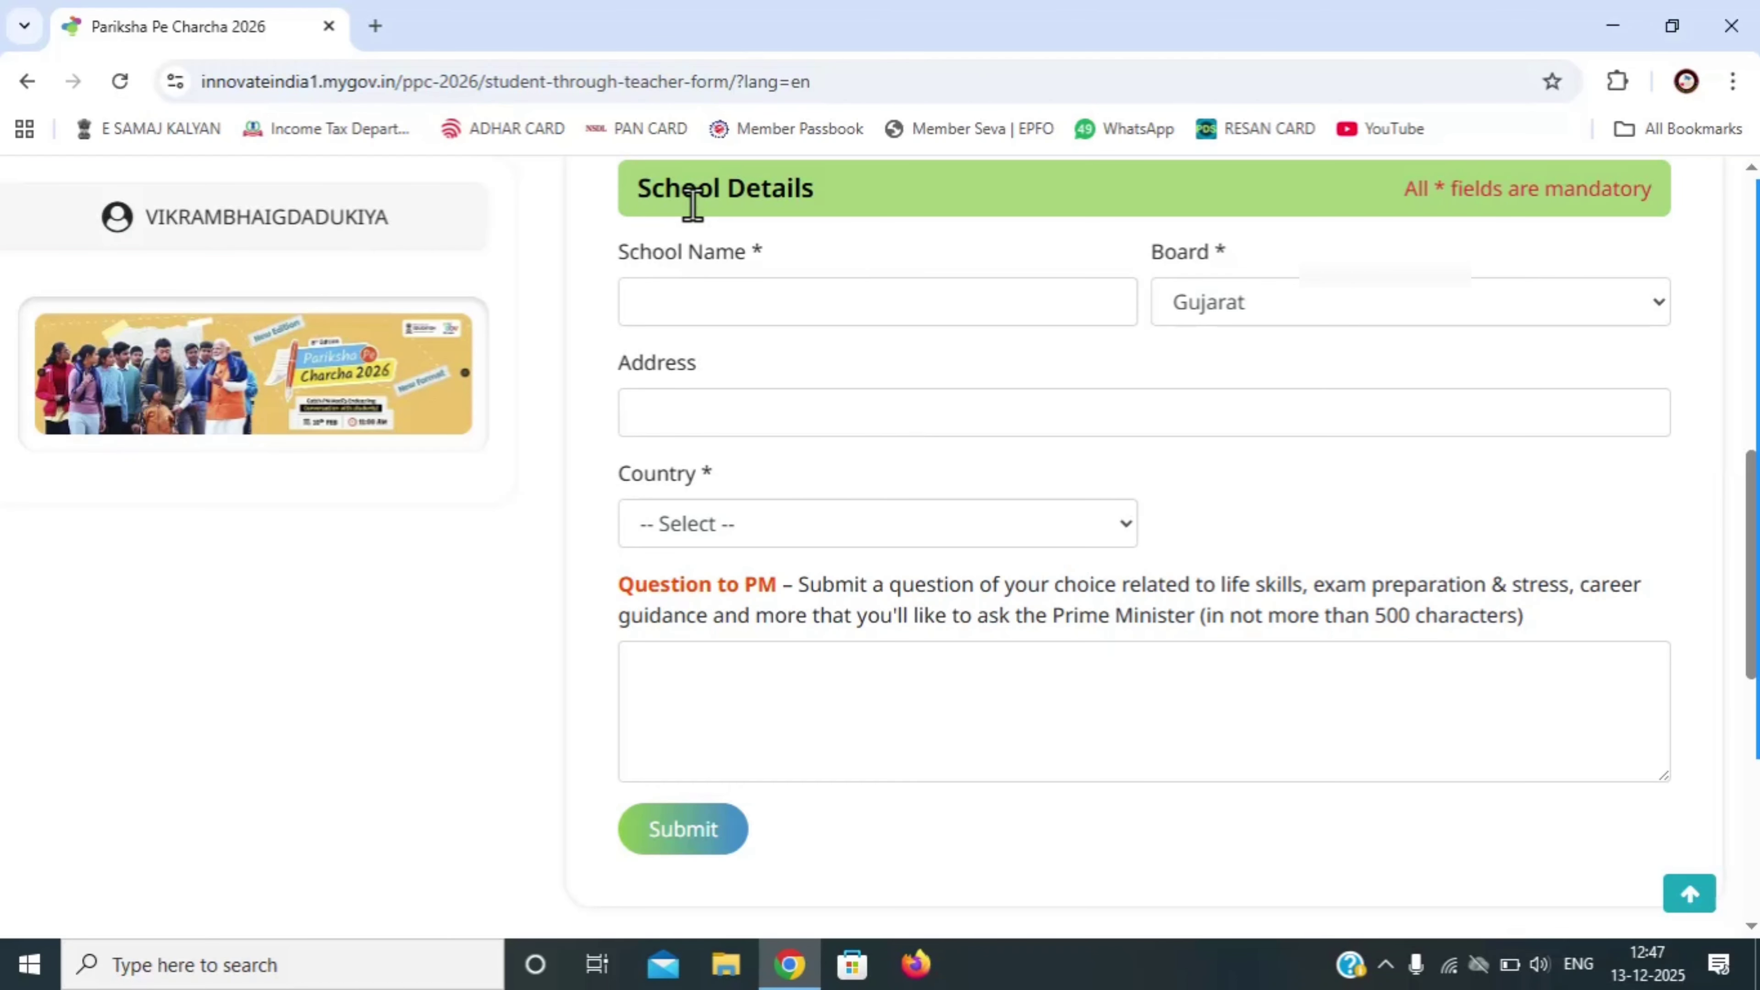
# Look through the available school boards and select Gujarat as the board in the school details
pyautogui.click(1211, 306)
pyautogui.press('Up')
pyautogui.press('Up')
pyautogui.press('Up')
pyautogui.press('Up')
pyautogui.press('Up')
pyautogui.press('Up')
pyautogui.press('Up')
pyautogui.press('Up')
pyautogui.press('Up')
pyautogui.press('Up')
pyautogui.press('Up')
pyautogui.press('Up')
pyautogui.press('Up')
pyautogui.press('Up')
pyautogui.press('Up')
pyautogui.press('Up')
pyautogui.press('Up')
pyautogui.press('Up')
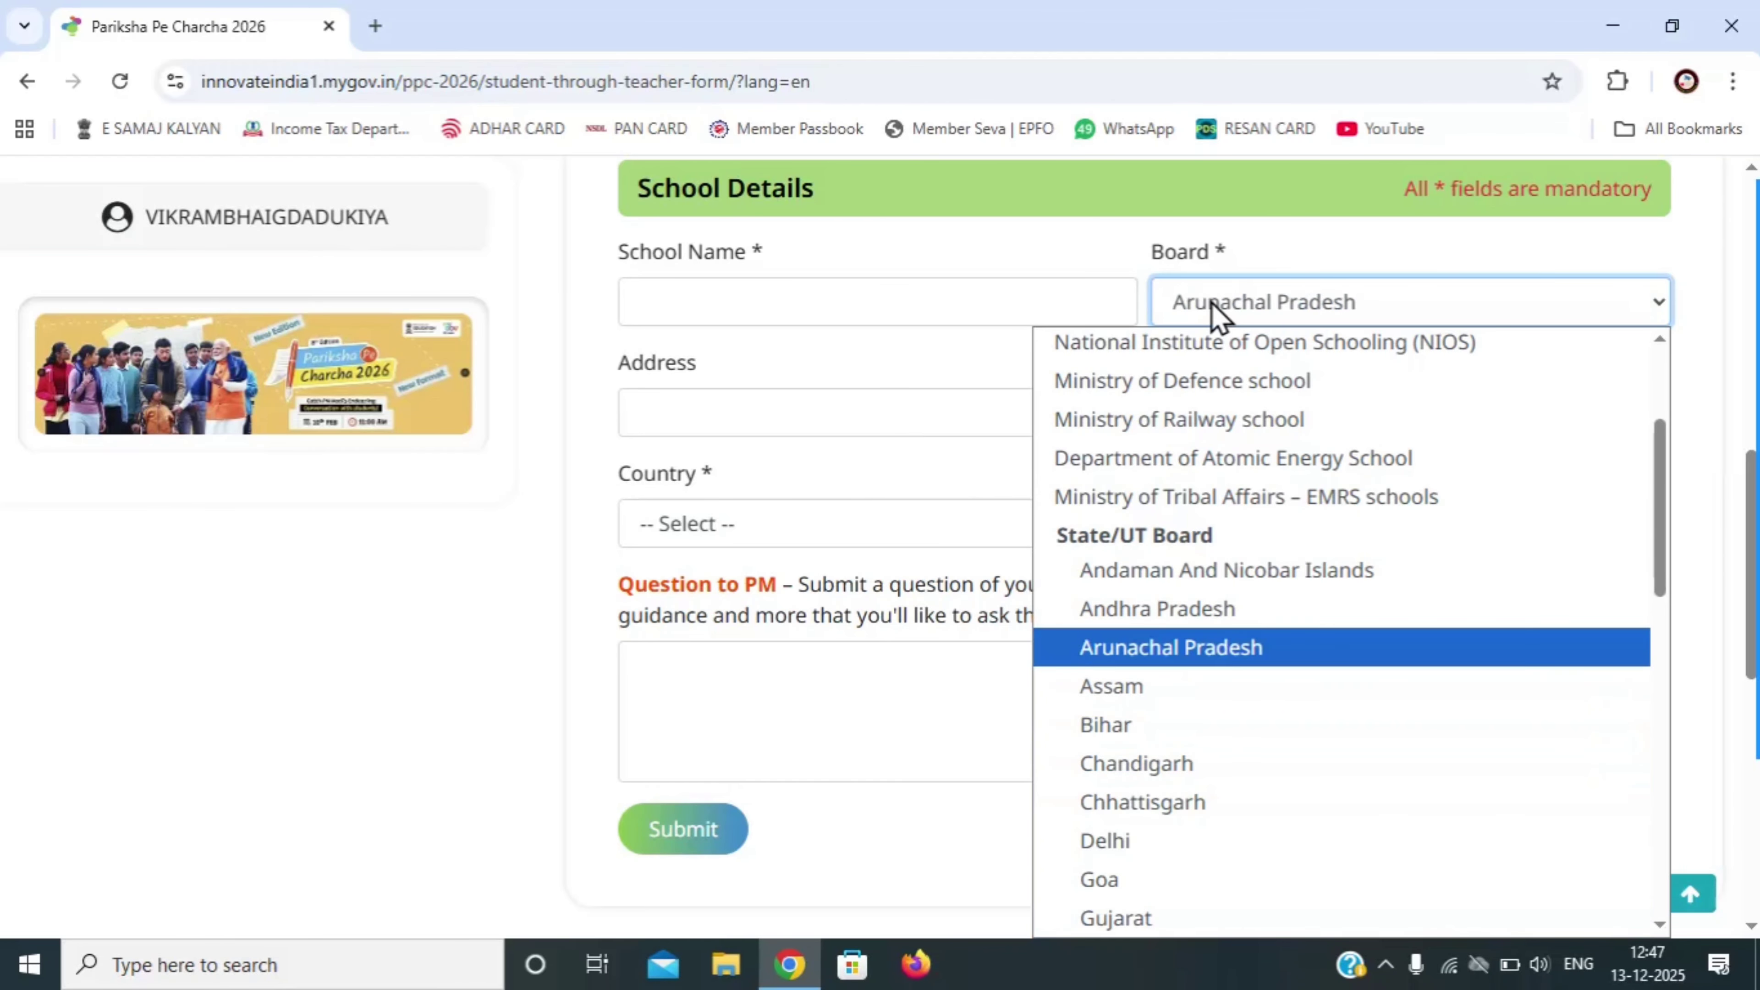
pyautogui.press('Down')
pyautogui.press('Down')
pyautogui.press('Down')
pyautogui.press('Down')
pyautogui.press('Down')
pyautogui.press('Down')
pyautogui.press('Down')
pyautogui.press('Down')
pyautogui.press('Down')
pyautogui.press('Down')
pyautogui.press('Down')
pyautogui.press('Down')
pyautogui.press('Down')
pyautogui.press('Down')
pyautogui.press('Down')
pyautogui.press('Down')
pyautogui.press('Down')
pyautogui.press('Down')
pyautogui.press('Down')
pyautogui.press('Down')
pyautogui.press('Down')
pyautogui.press('Down')
pyautogui.press('Down')
pyautogui.press('Down')
pyautogui.press('Down')
pyautogui.press('Down')
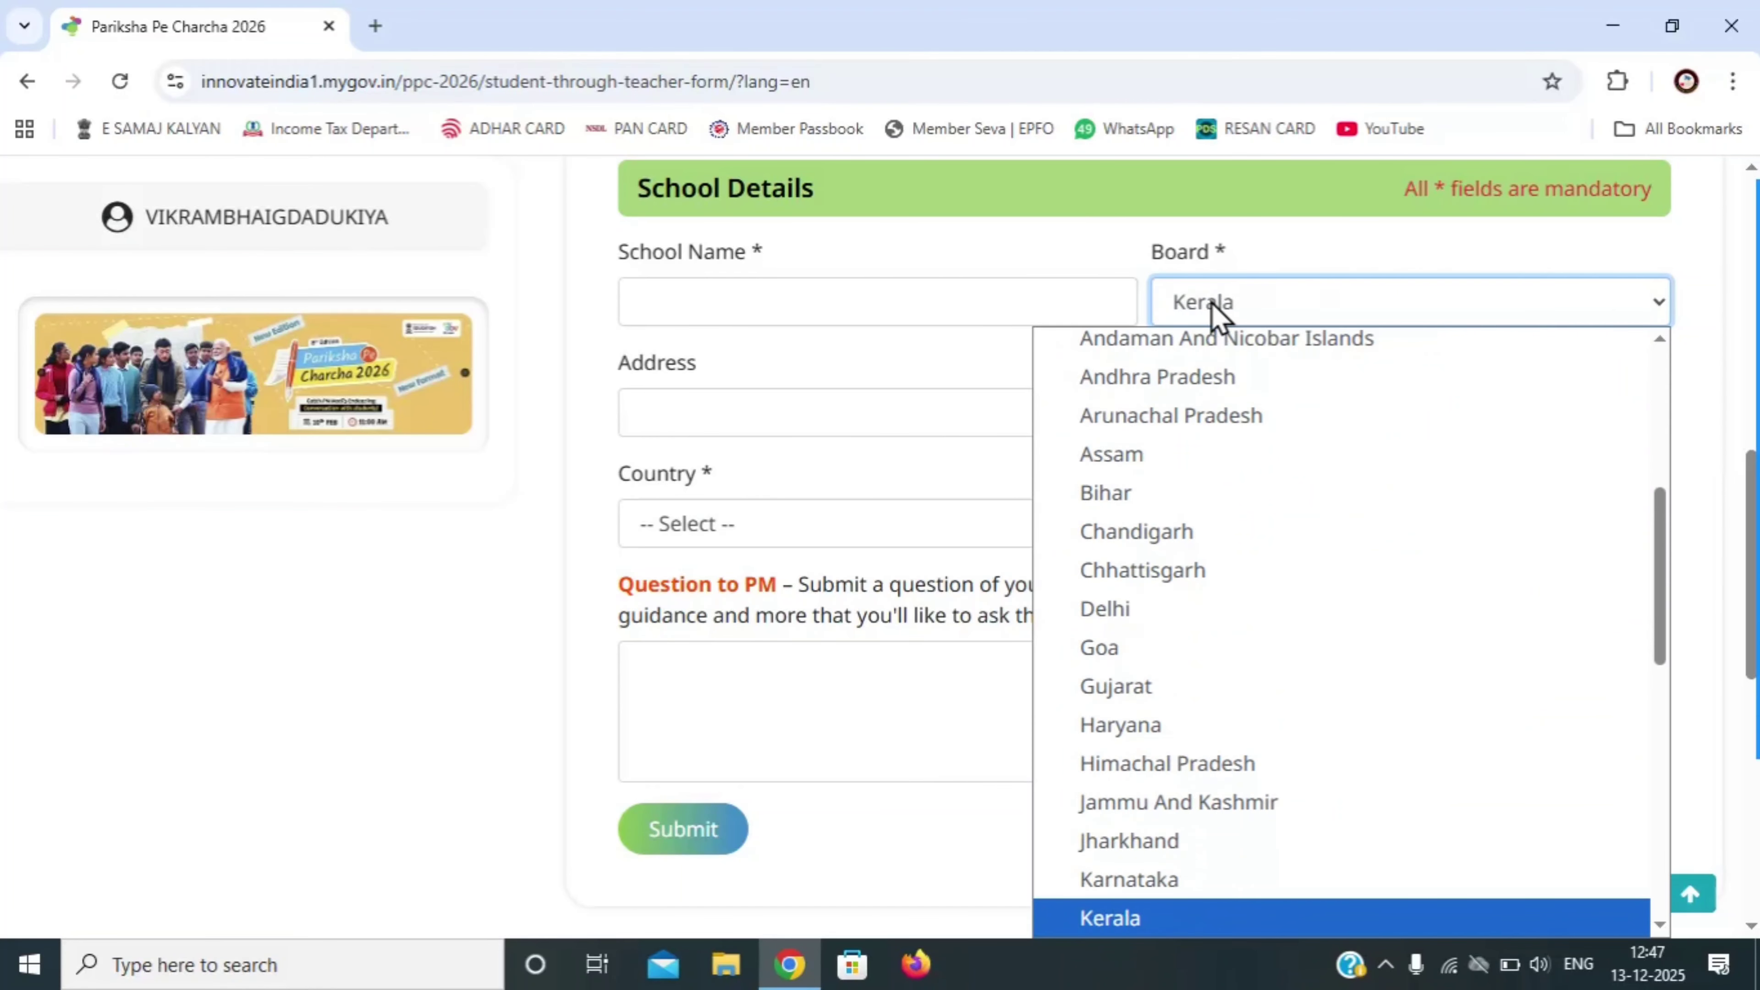
pyautogui.click(1111, 657)
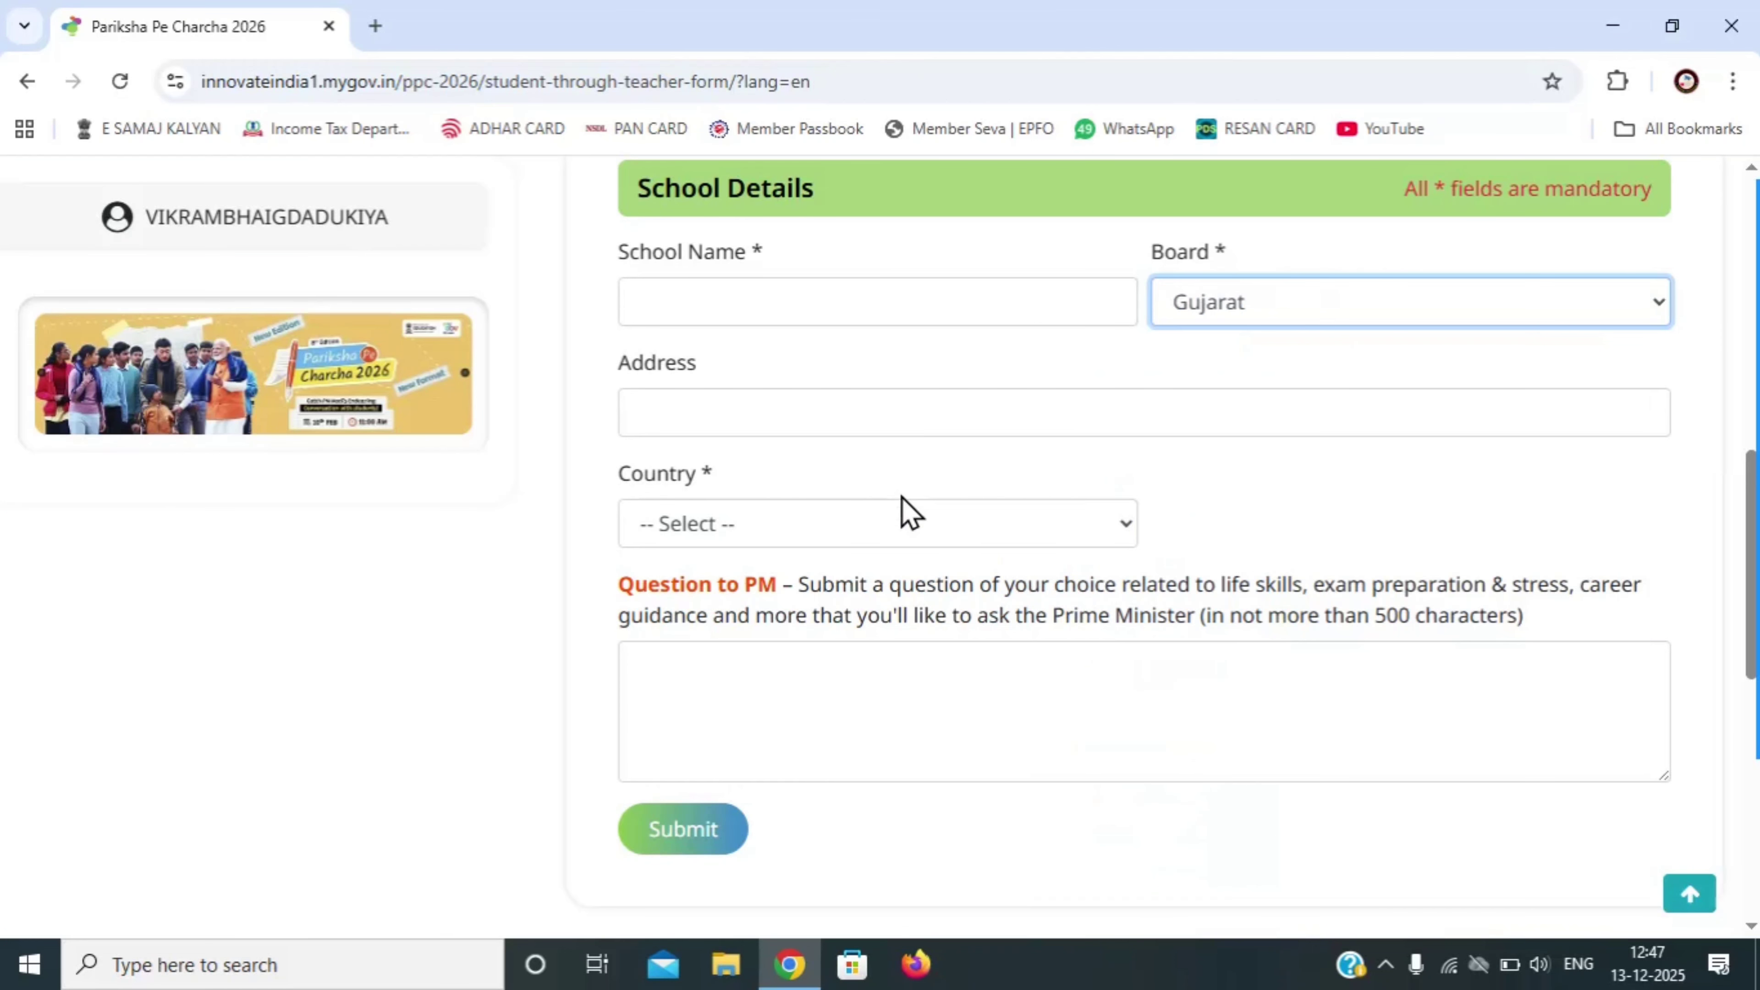
# Set the school's country to India
pyautogui.click(699, 523)
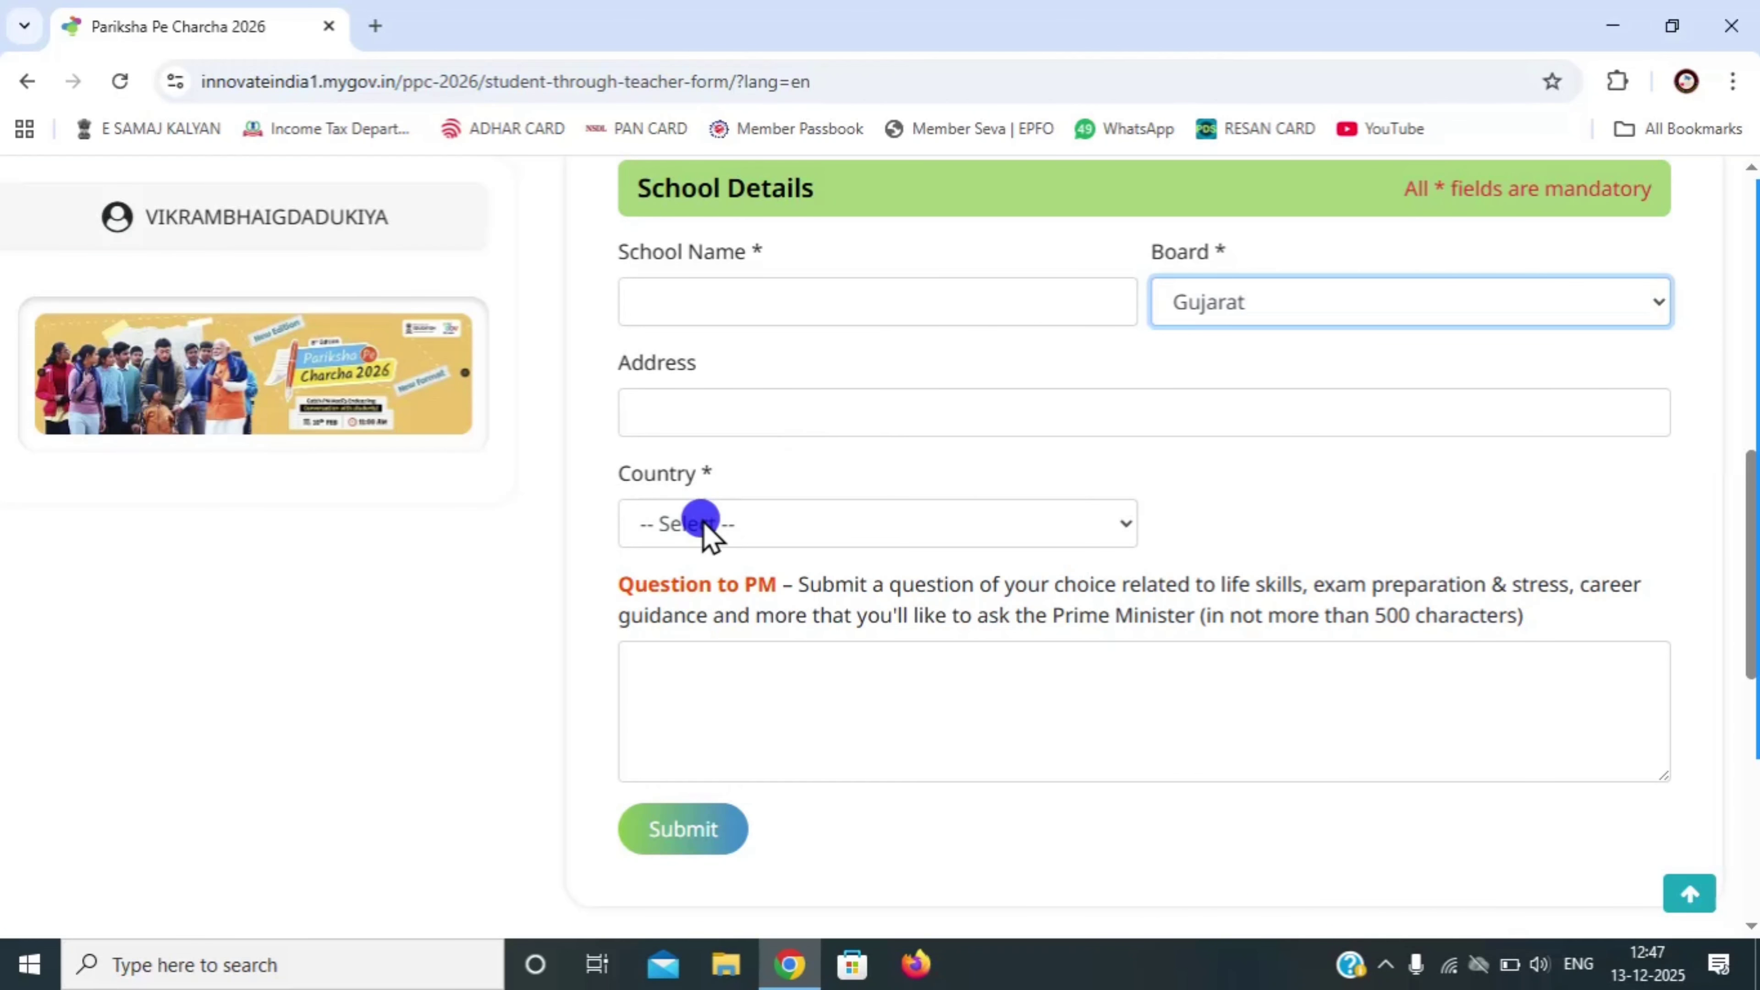
pyautogui.press('i')
pyautogui.press('n')
pyautogui.click(708, 484)
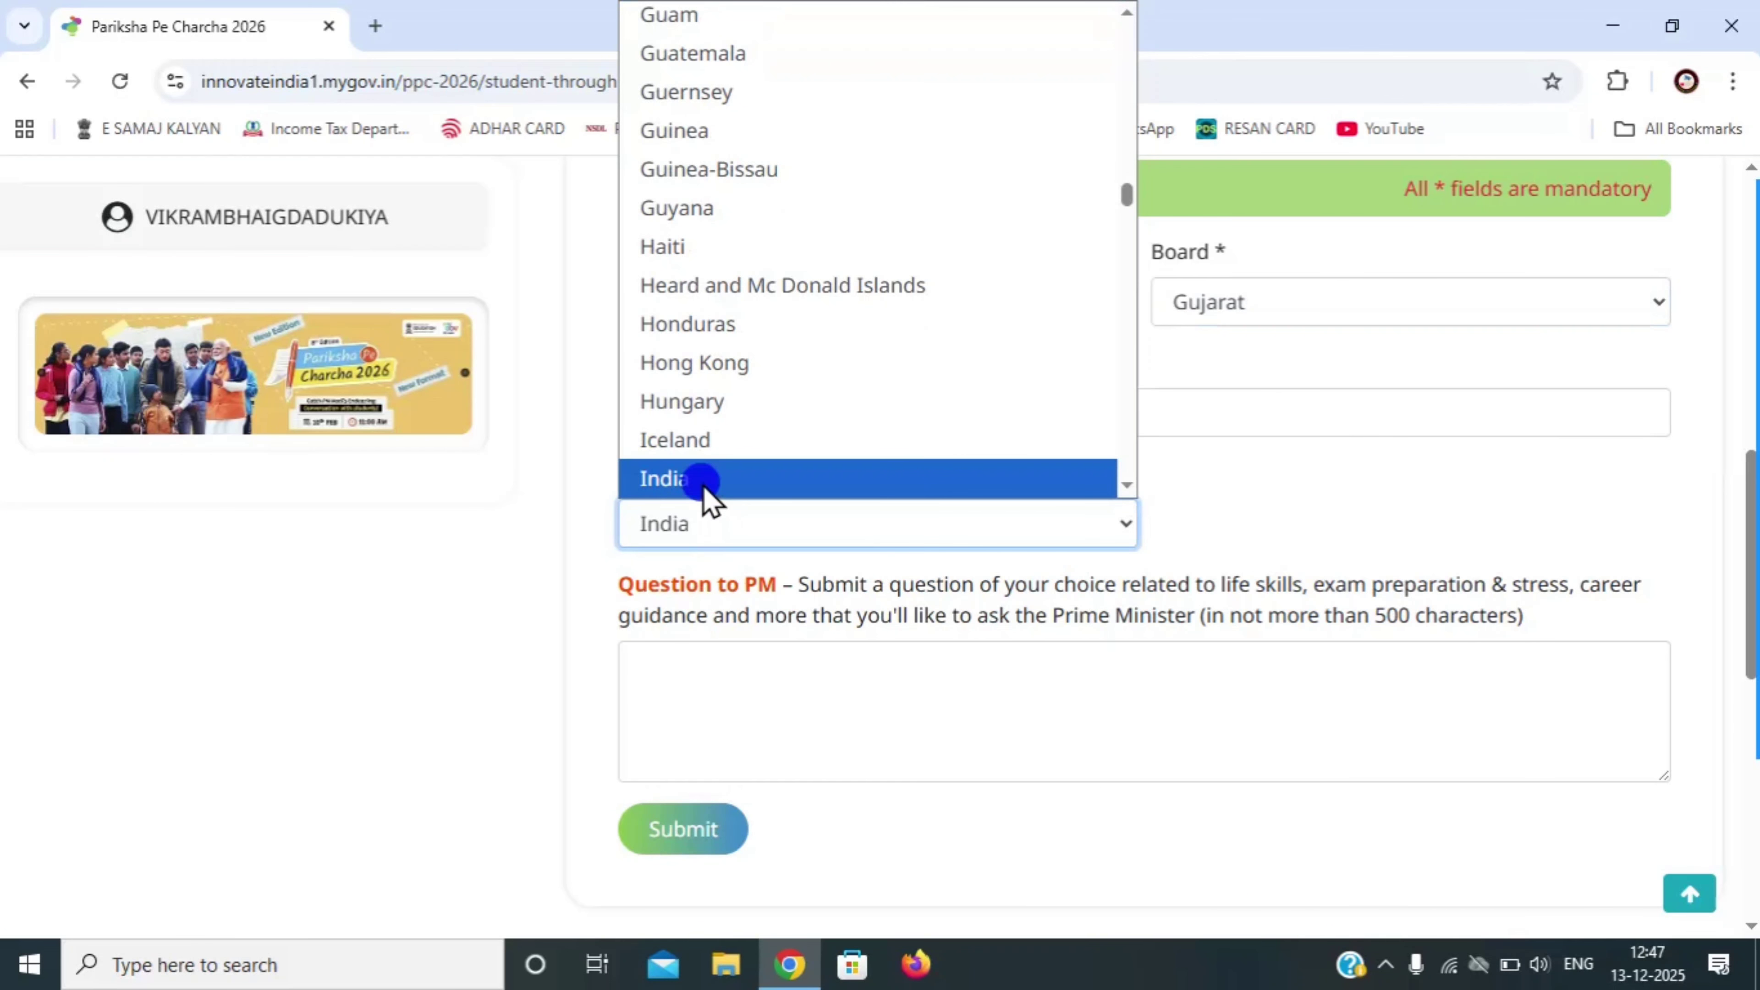
# Set the school's state to Gujarat and its district to Ahmadabad
pyautogui.click(1239, 527)
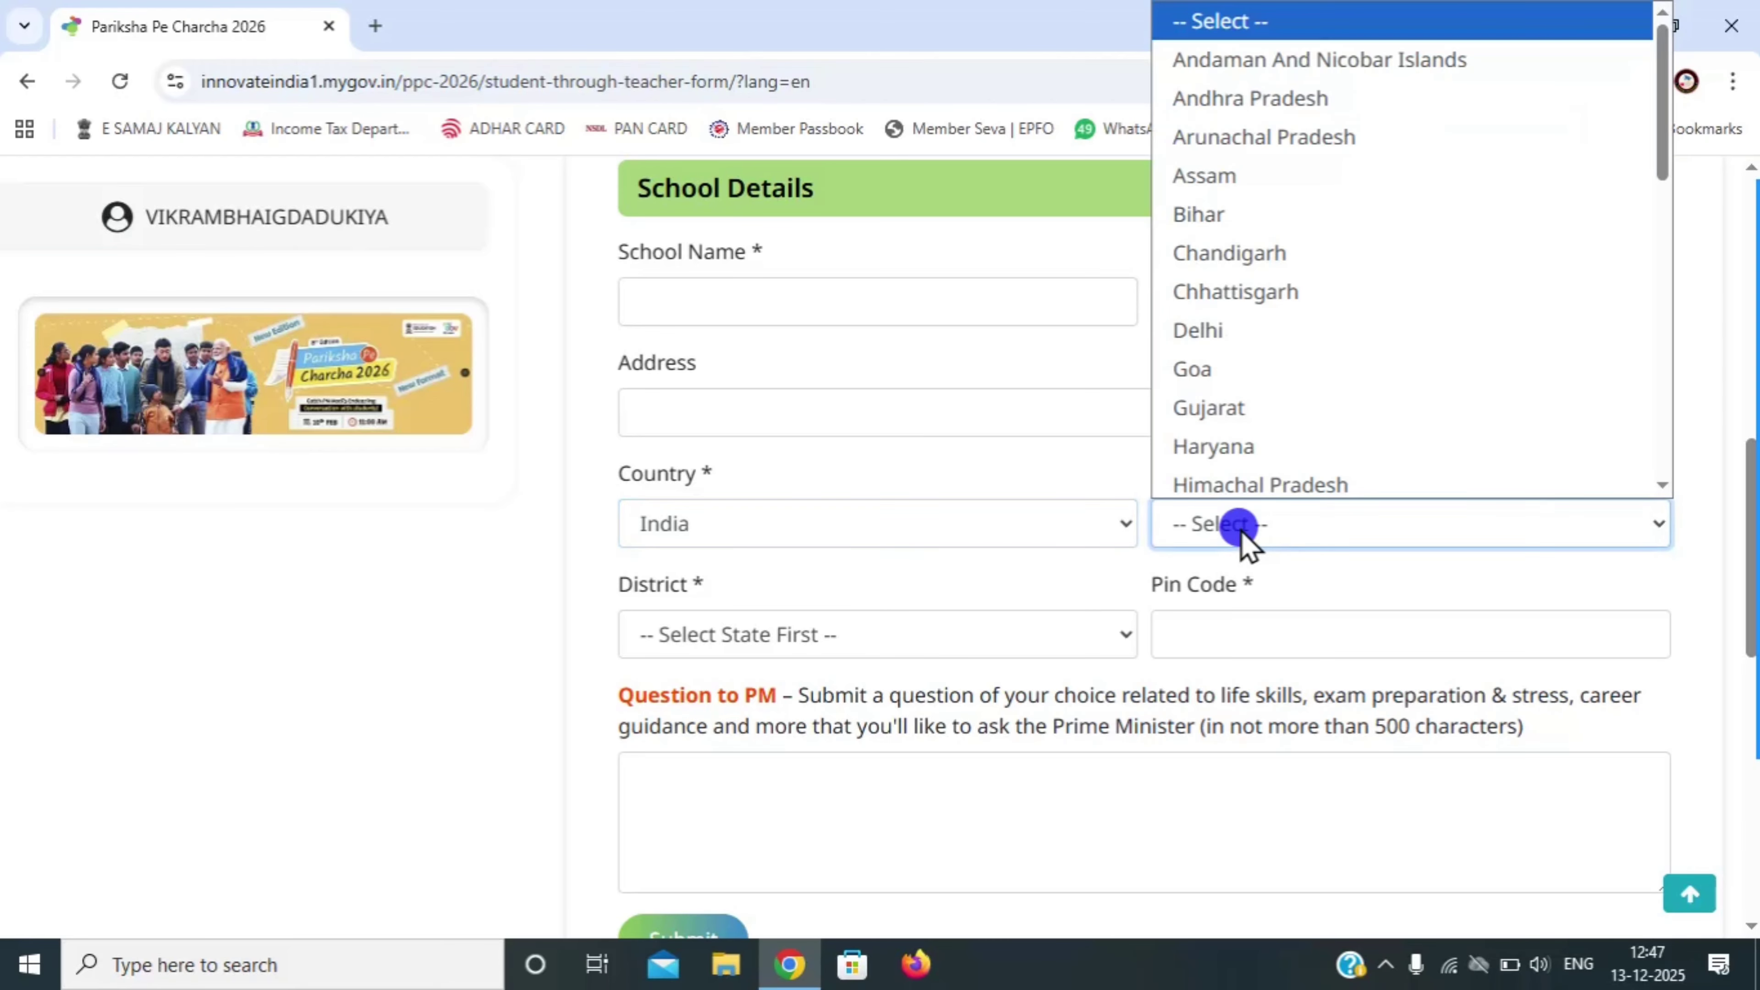
pyautogui.press('g')
pyautogui.press('u')
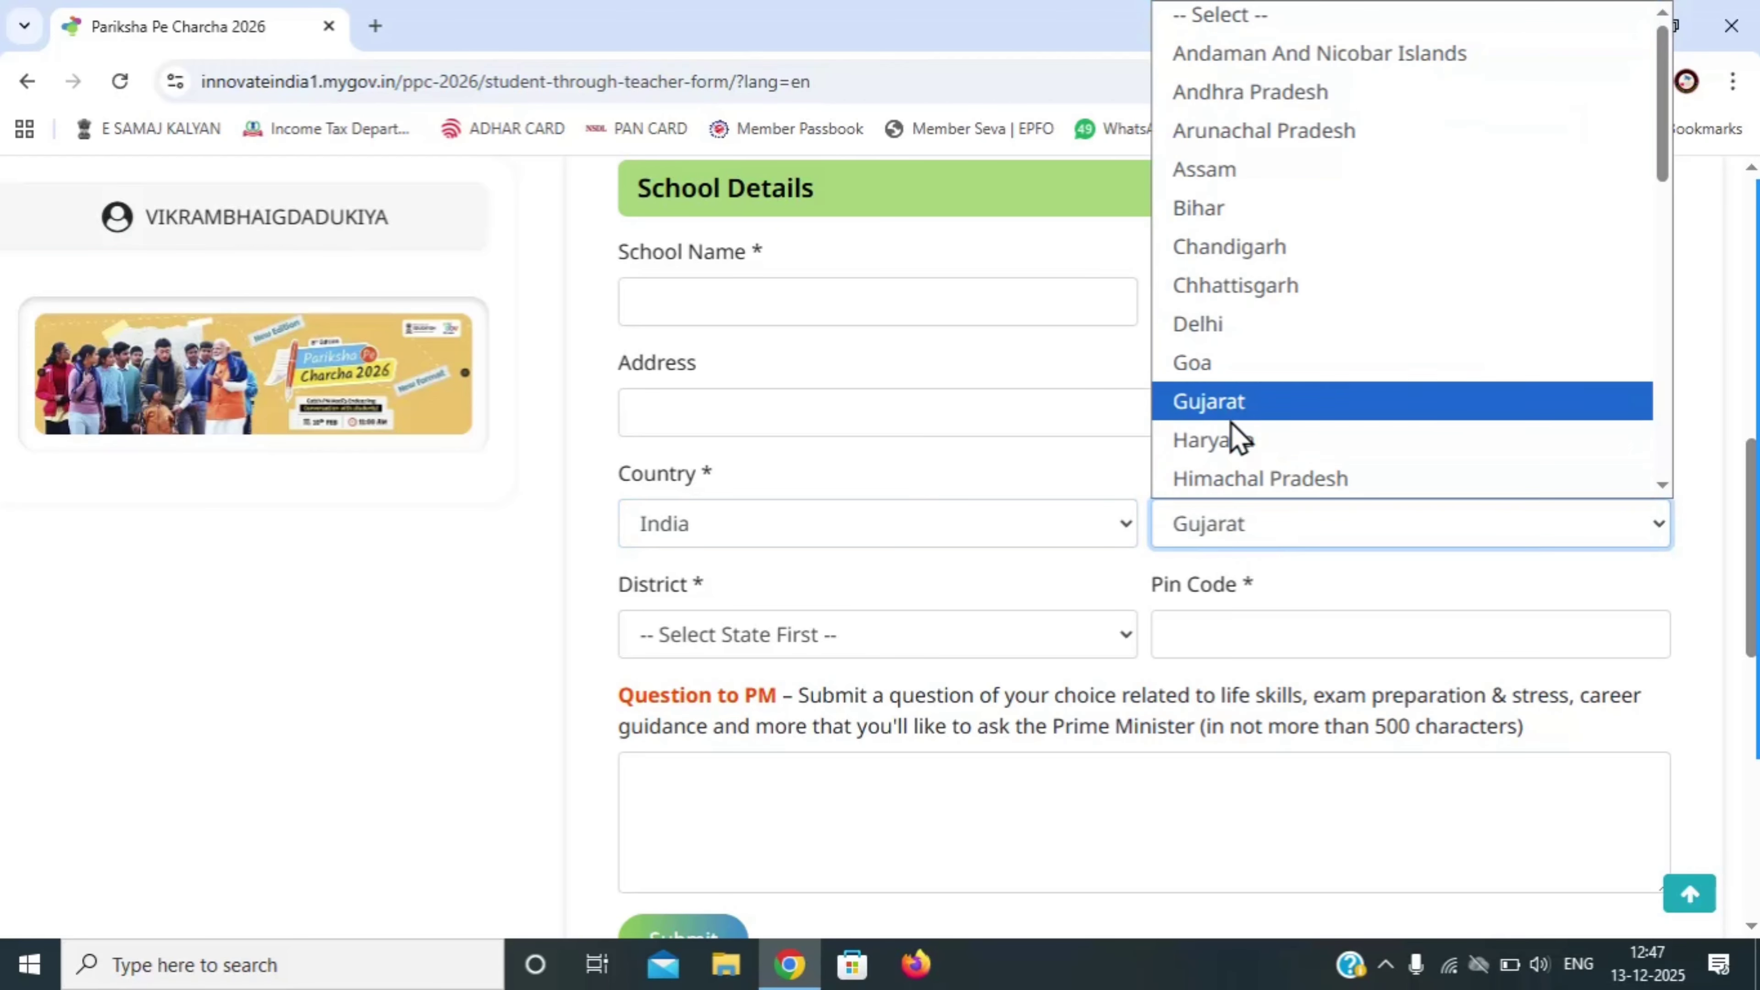
pyautogui.click(1227, 409)
pyautogui.click(646, 624)
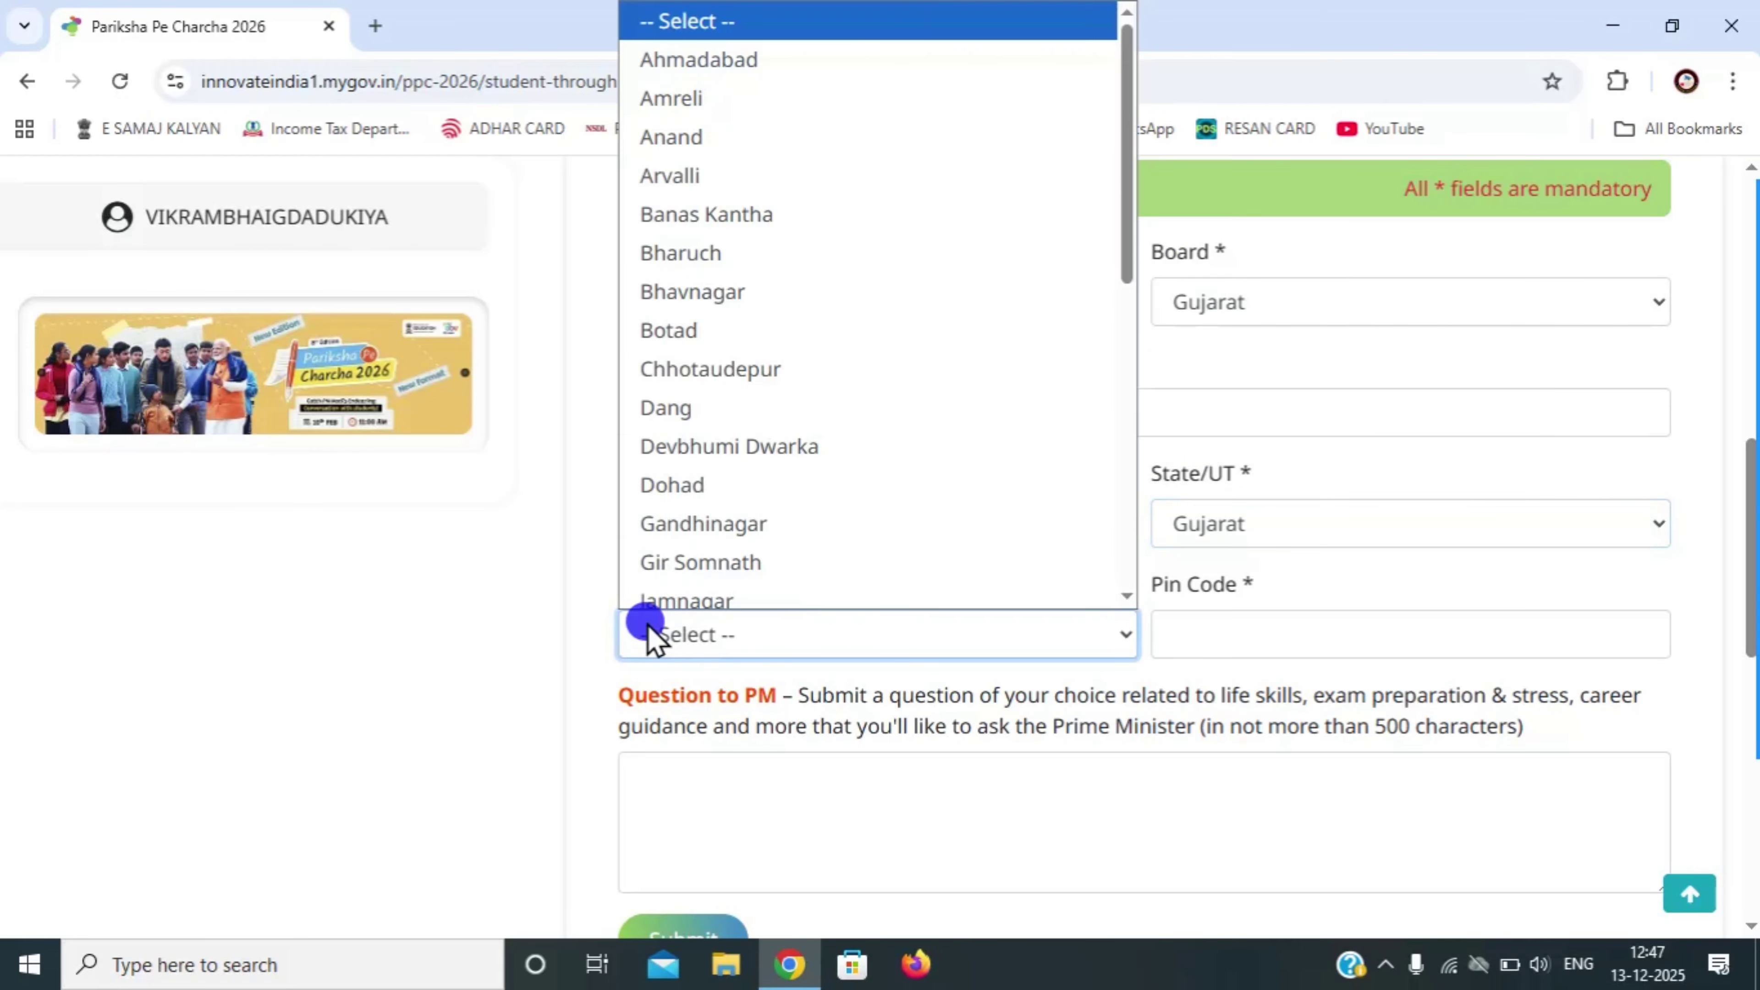
pyautogui.click(823, 58)
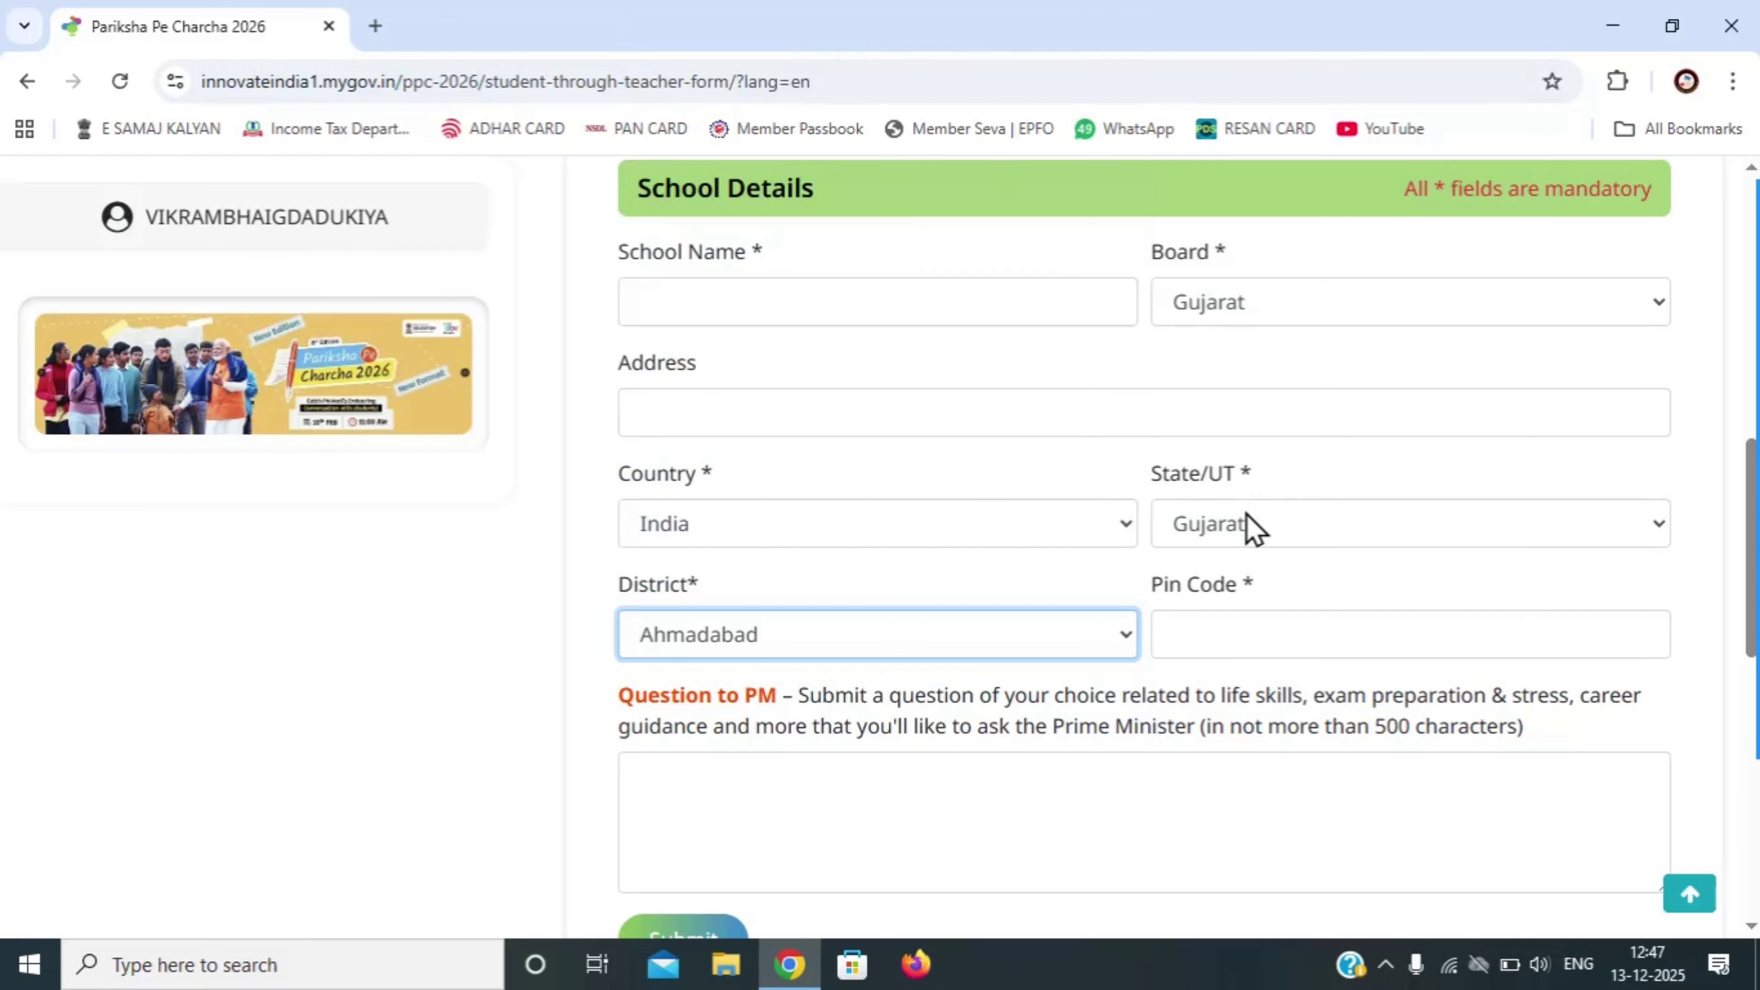
# Confirm the final submission of the completed student participation form and view the list of students
pyautogui.click(596, 844)
pyautogui.scroll(-1, 595, 846)
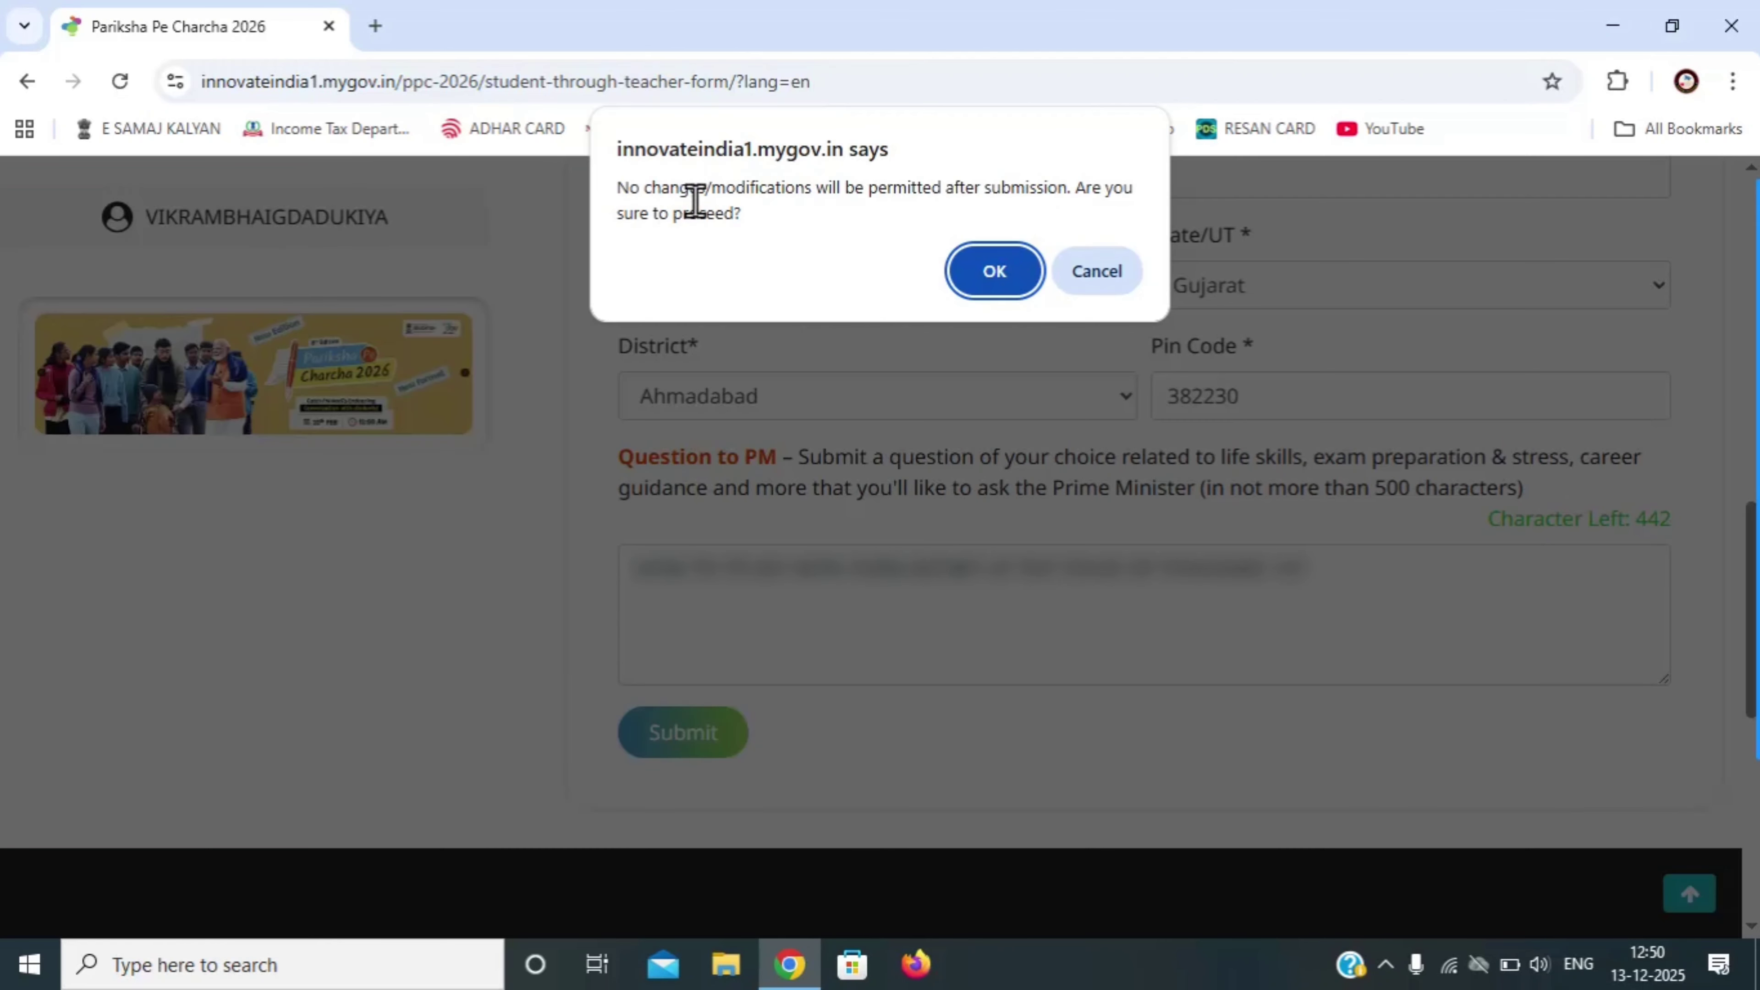
pyautogui.click(991, 271)
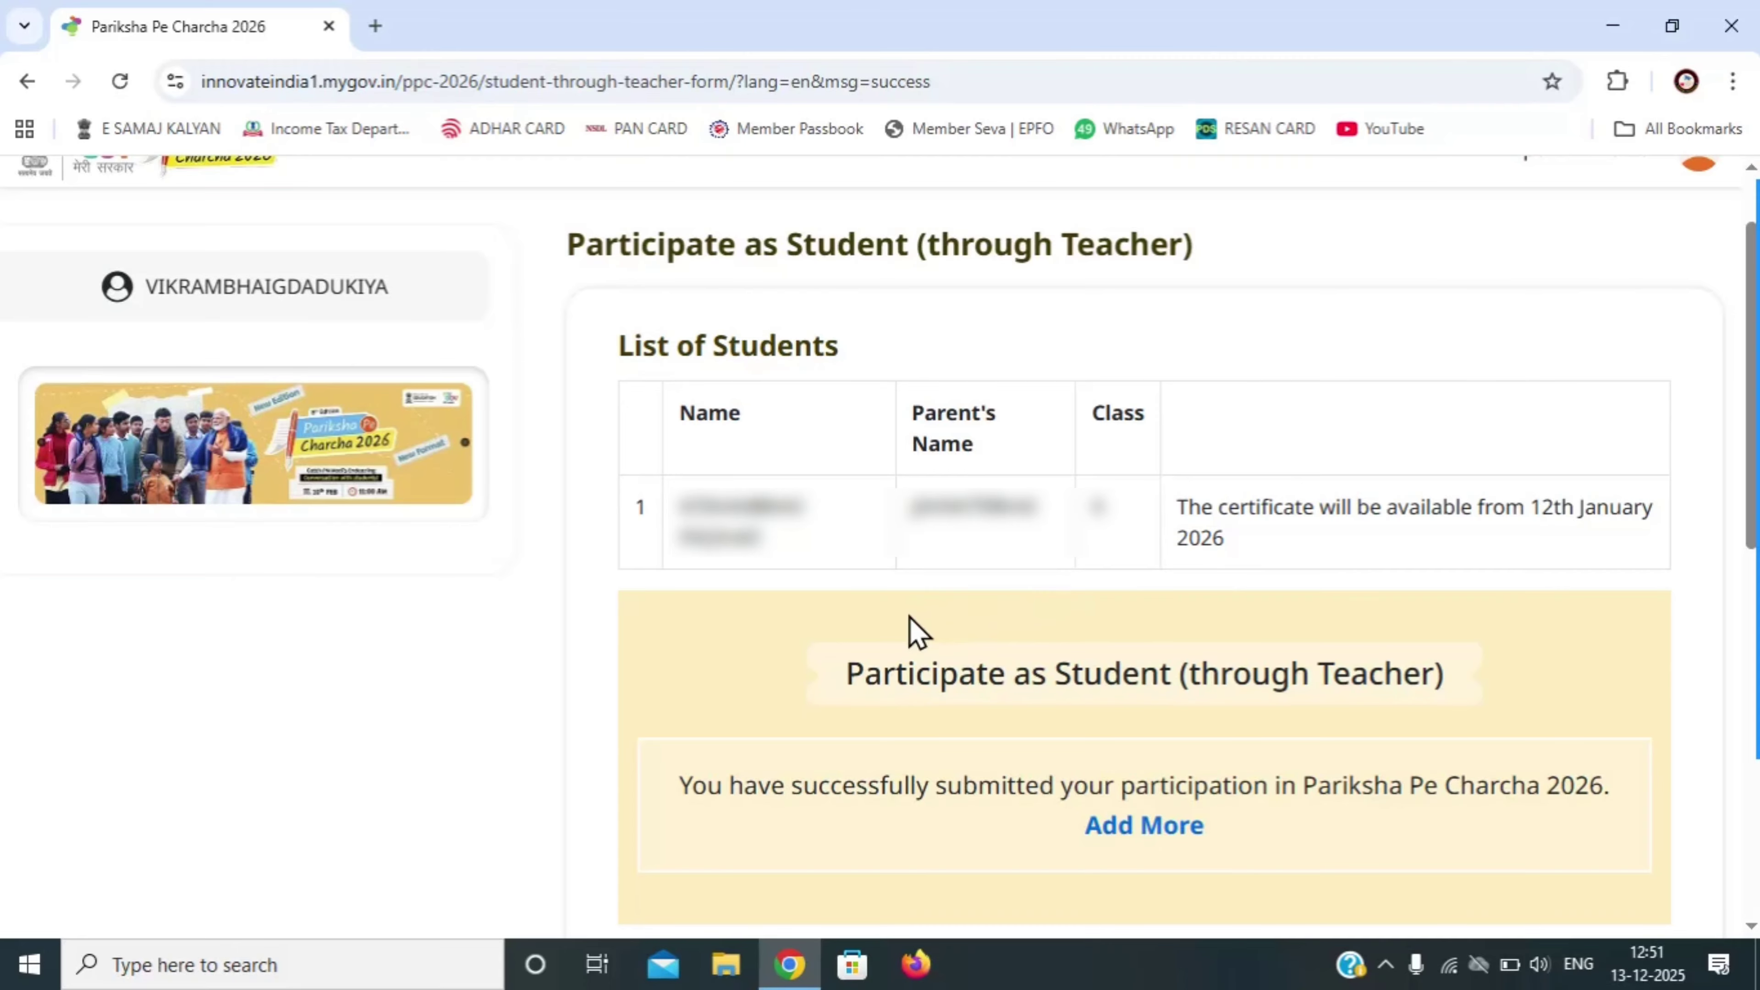
pyautogui.scroll(-1, 624, 739)
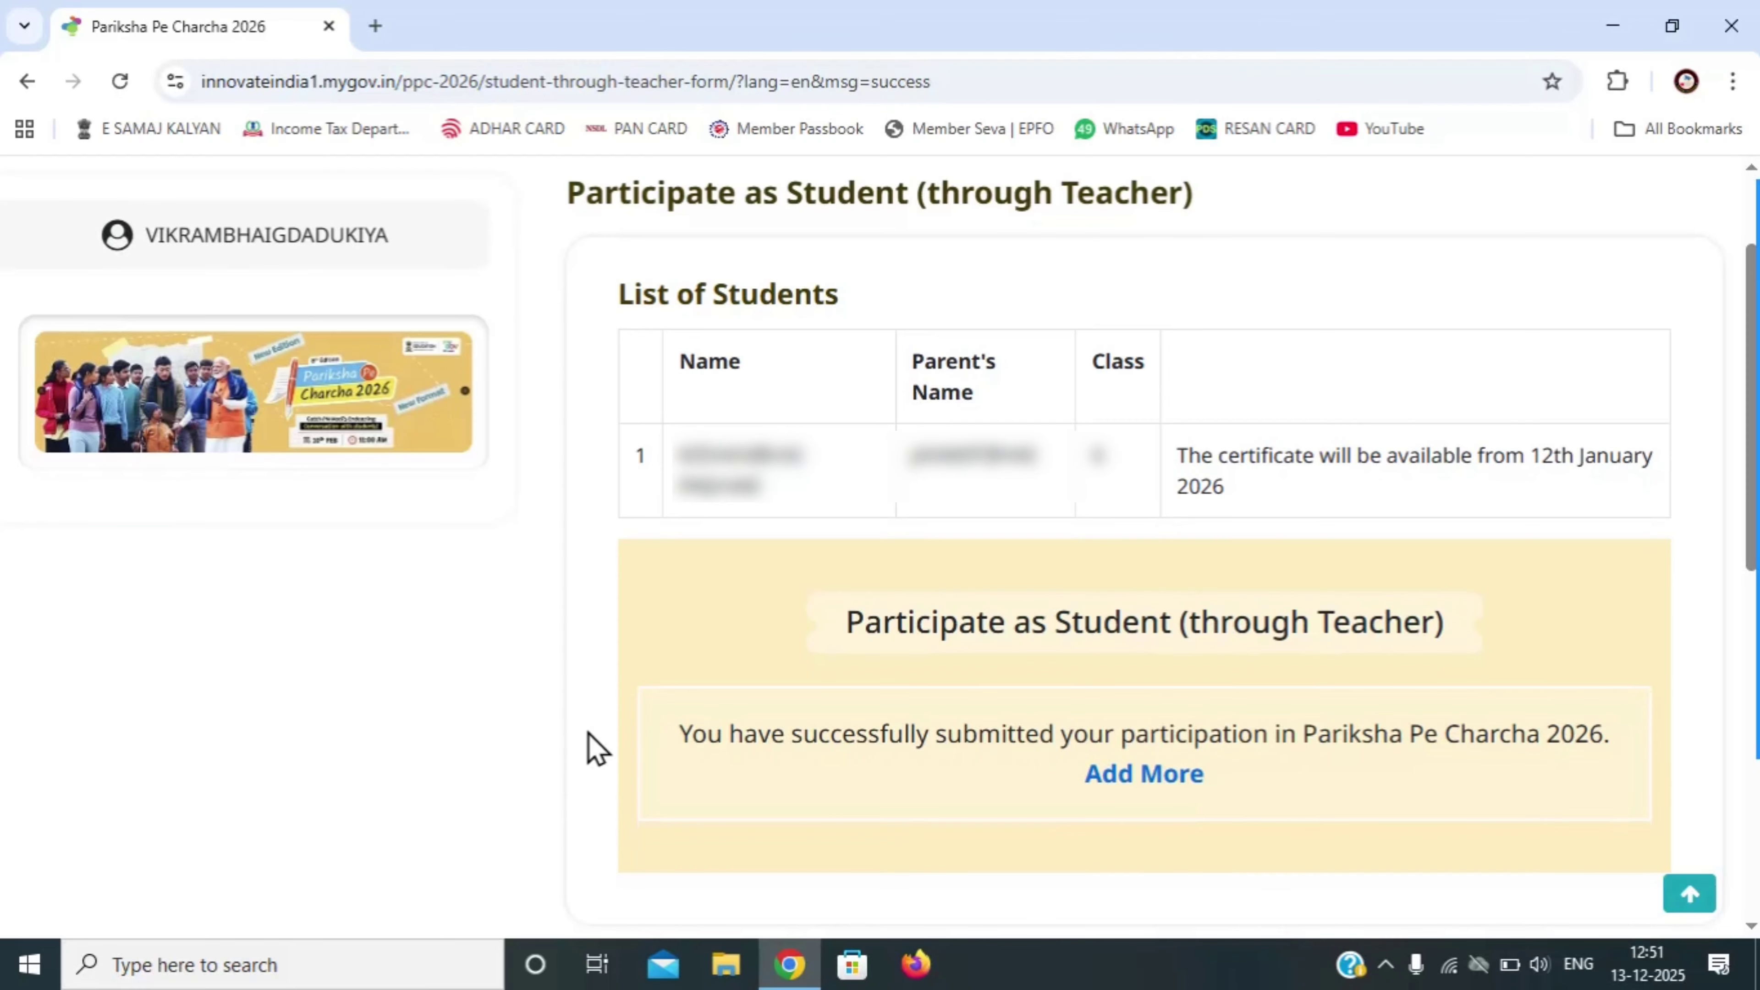